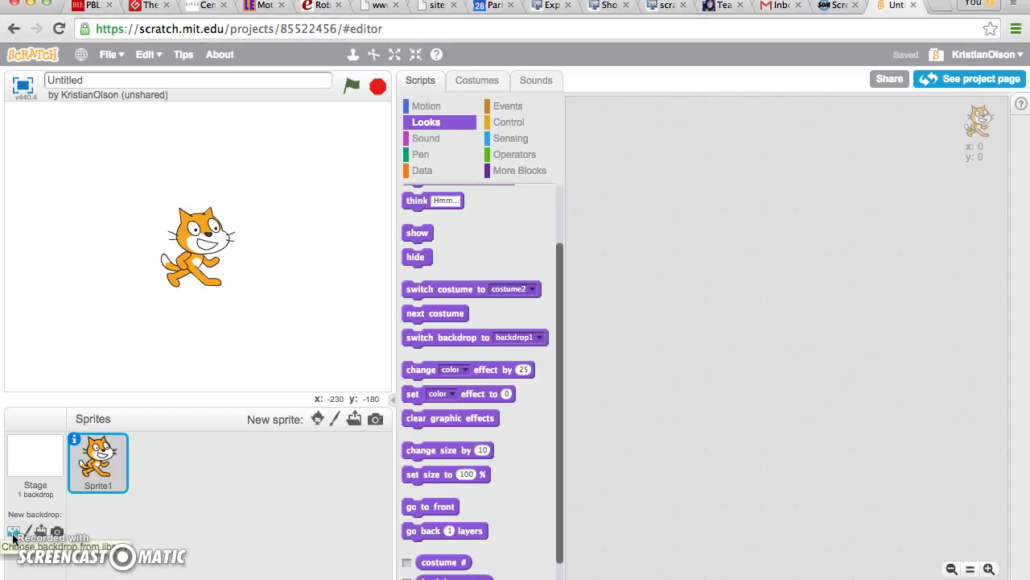
Add the moon backdrop from the Space theme of the backdrop library to the stage.
{"action": "left_click", "coordinate": [13, 532]}
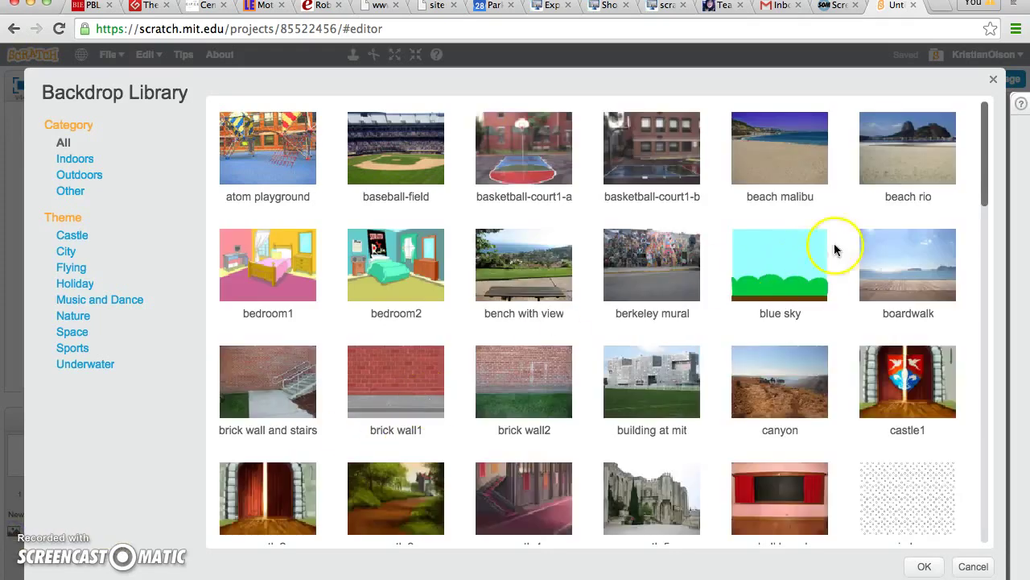
{"action": "scroll", "coordinate": [890, 201], "scroll_direction": "down", "scroll_amount": 3}
{"action": "scroll", "coordinate": [890, 202], "scroll_direction": "down", "scroll_amount": 10}
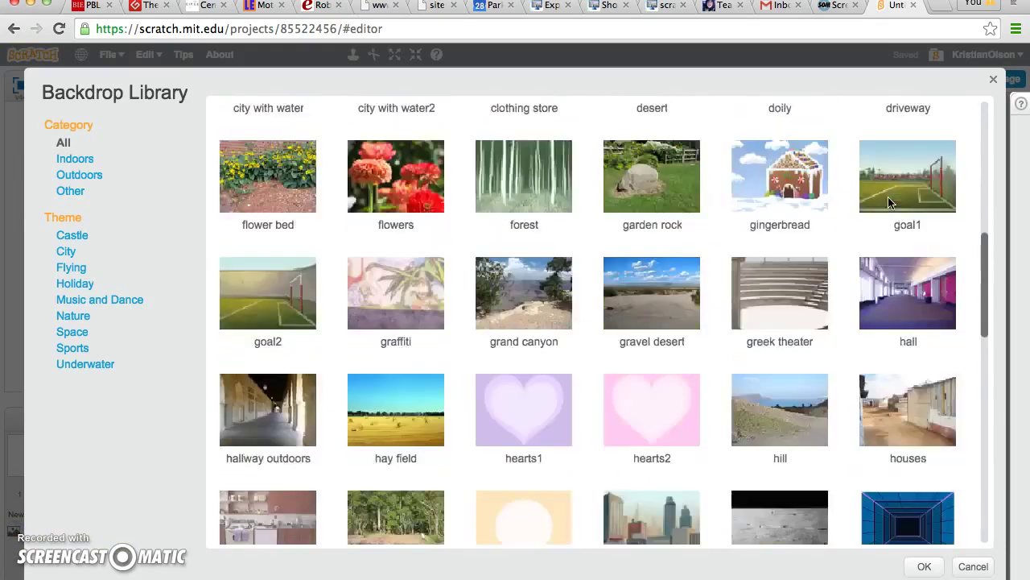
{"action": "scroll", "coordinate": [890, 202], "scroll_direction": "down", "scroll_amount": 3}
{"action": "scroll", "coordinate": [890, 202], "scroll_direction": "up", "scroll_amount": 2}
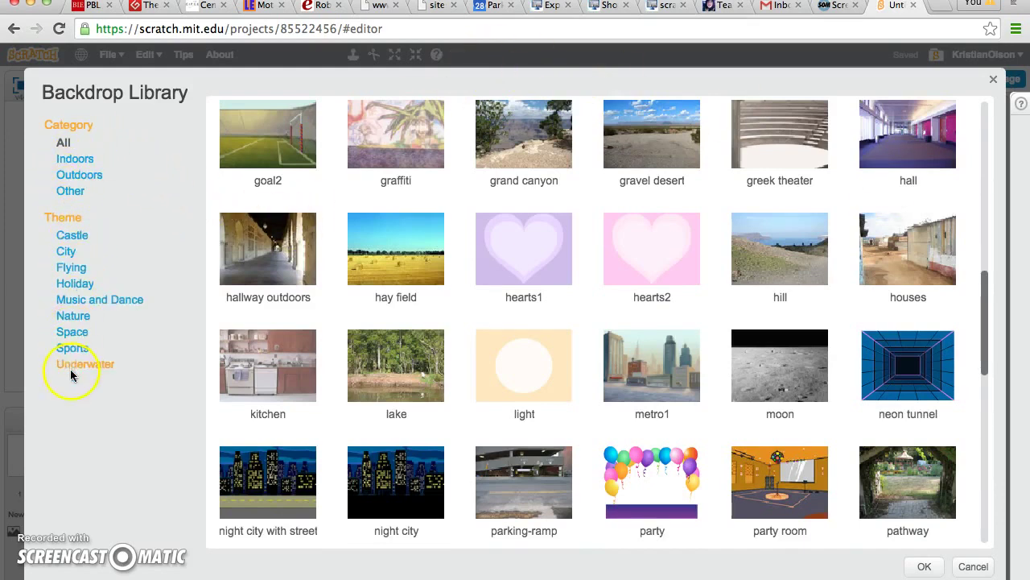
{"action": "left_click", "coordinate": [70, 335]}
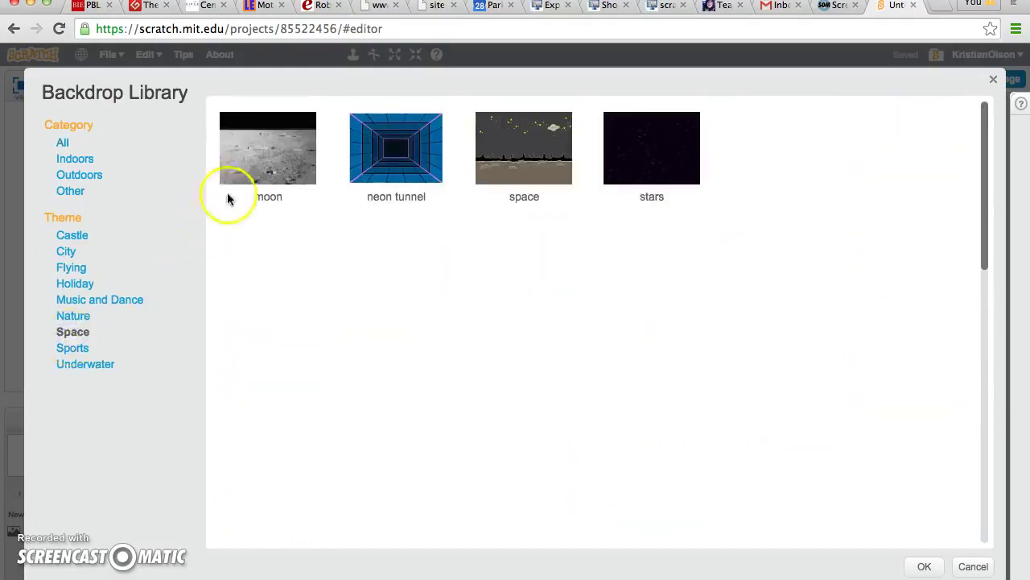
{"action": "left_click", "coordinate": [251, 164]}
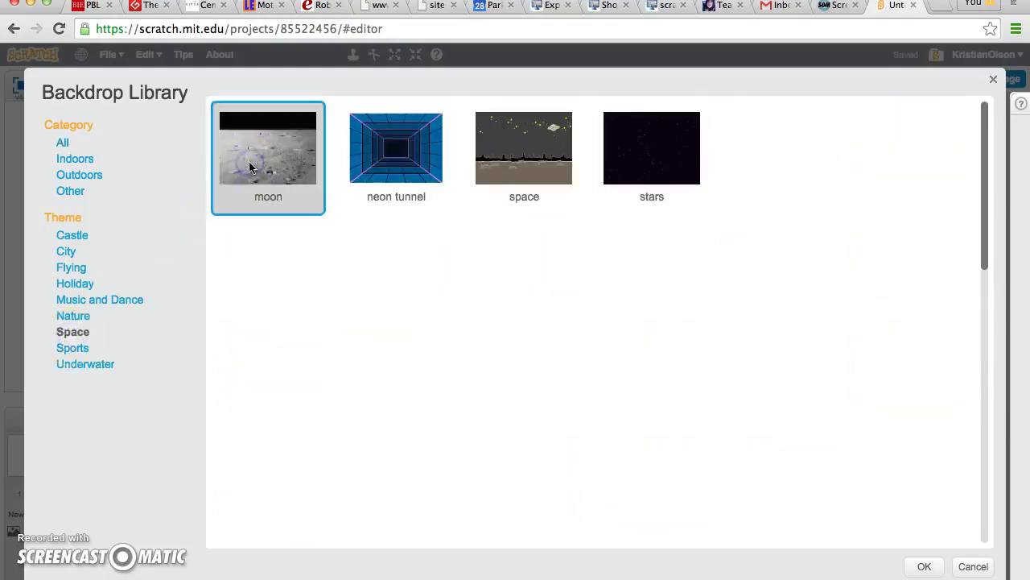
{"action": "left_click", "coordinate": [924, 566]}
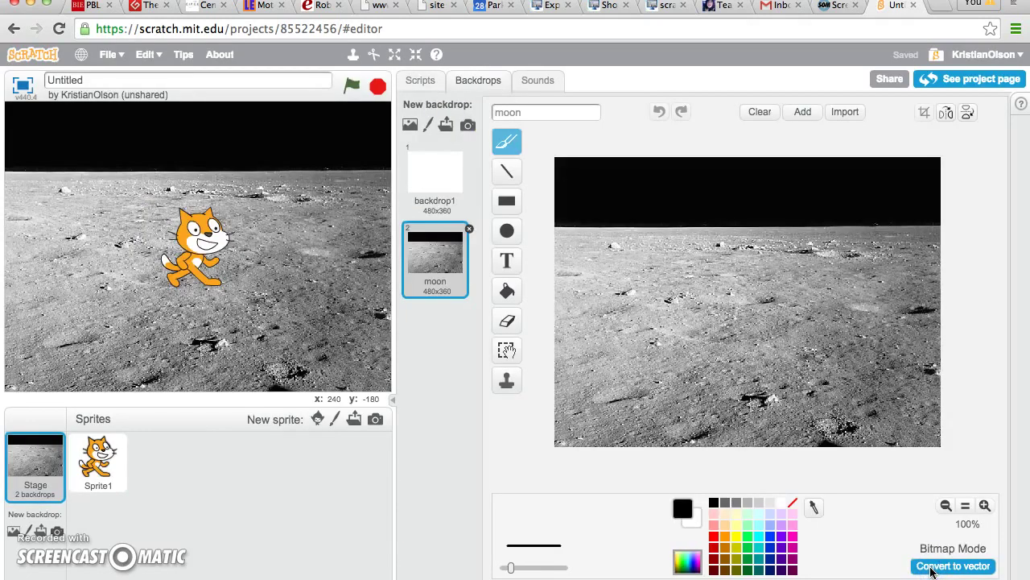
Create a new painted backdrop with a full-width rectangle over roughly the upper three quarters of the canvas, and fill it black.
{"action": "left_click", "coordinate": [27, 538]}
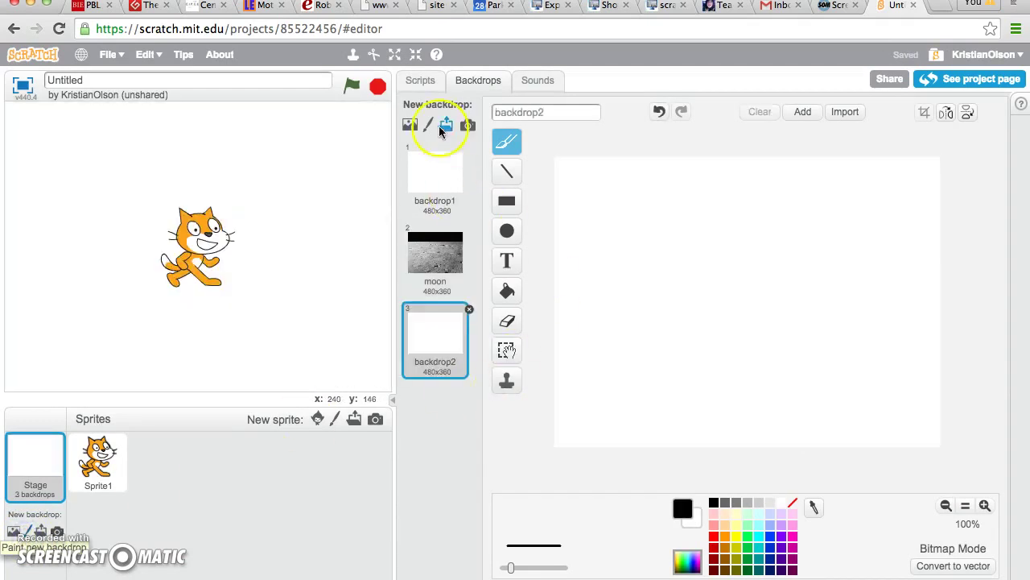
{"action": "left_click", "coordinate": [507, 201]}
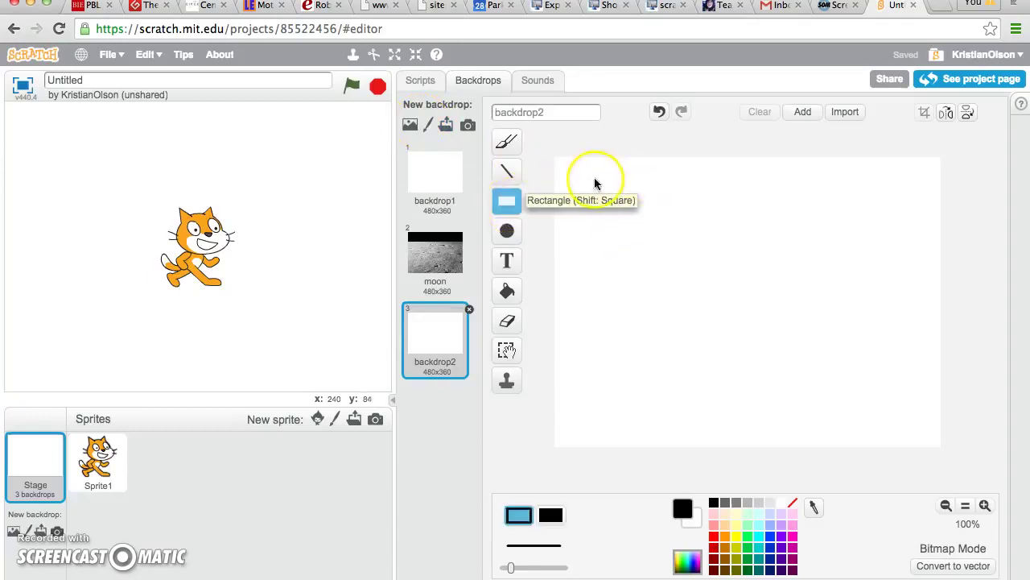
{"action": "left_click_drag", "start_coordinate": [561, 162], "coordinate": [942, 373]}
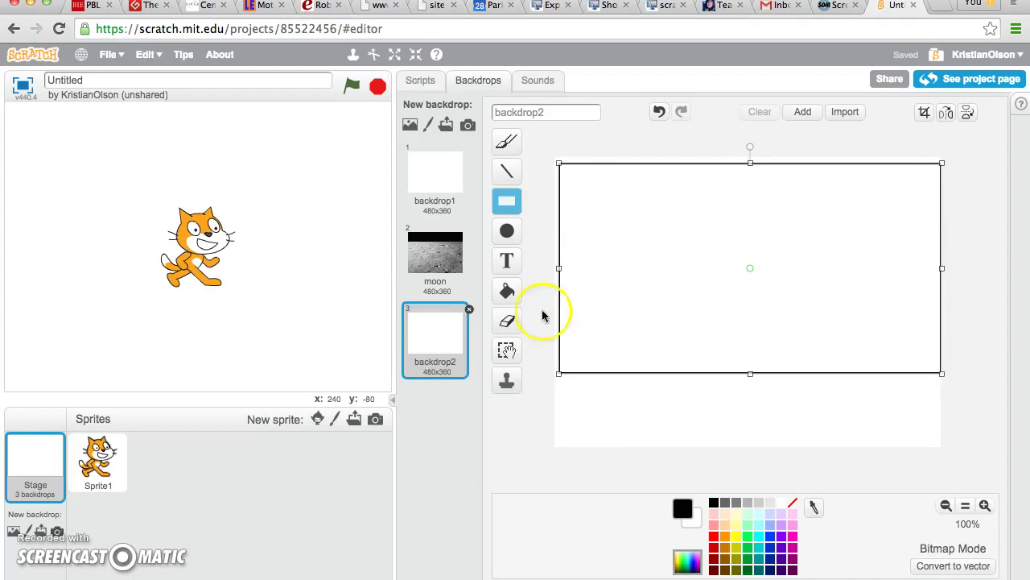
{"action": "left_click", "coordinate": [508, 291]}
{"action": "left_click", "coordinate": [625, 295]}
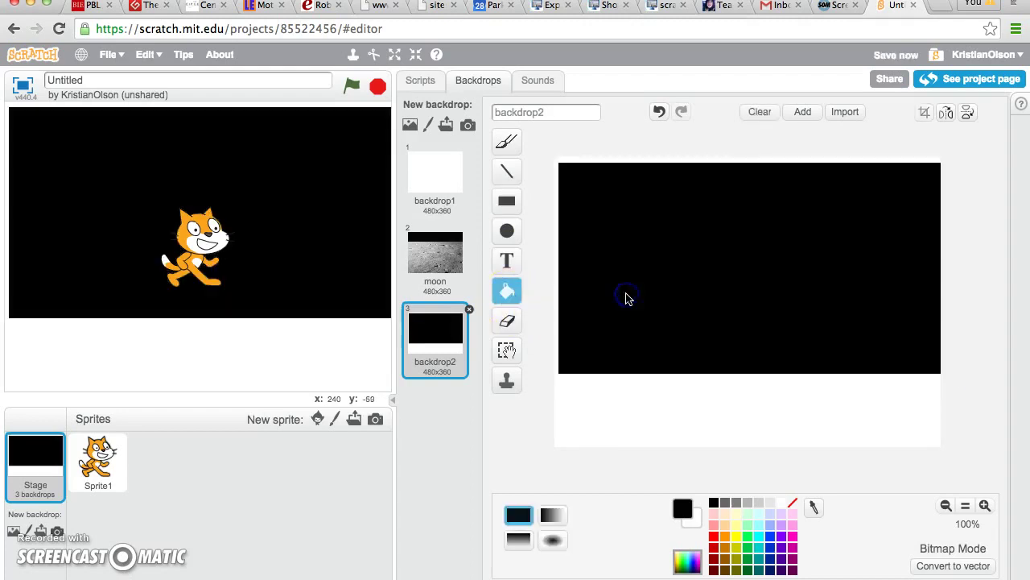
Try a yellow fill on the large rectangle and fill it black again.
{"action": "left_click", "coordinate": [736, 535]}
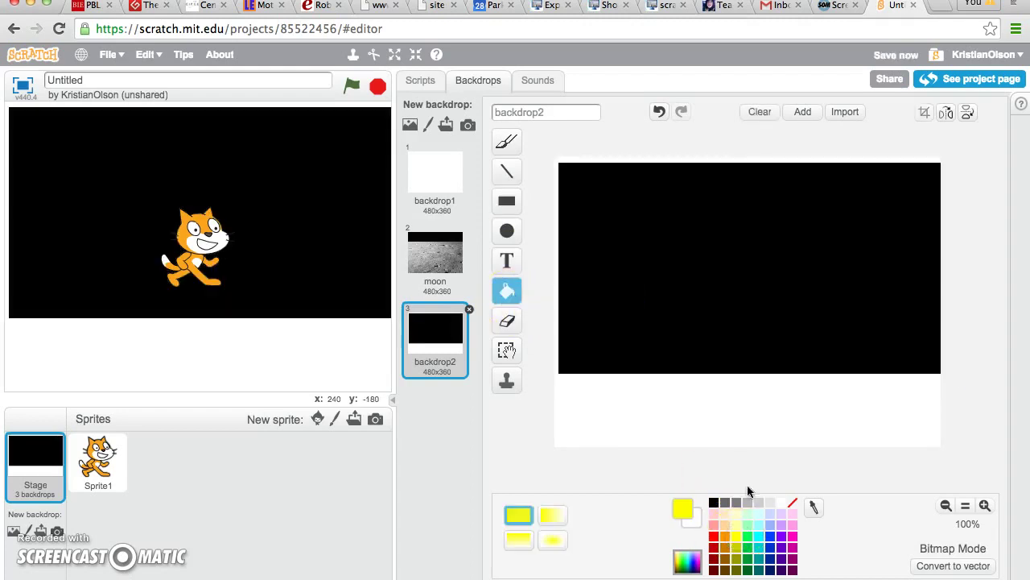
{"action": "left_click", "coordinate": [681, 266]}
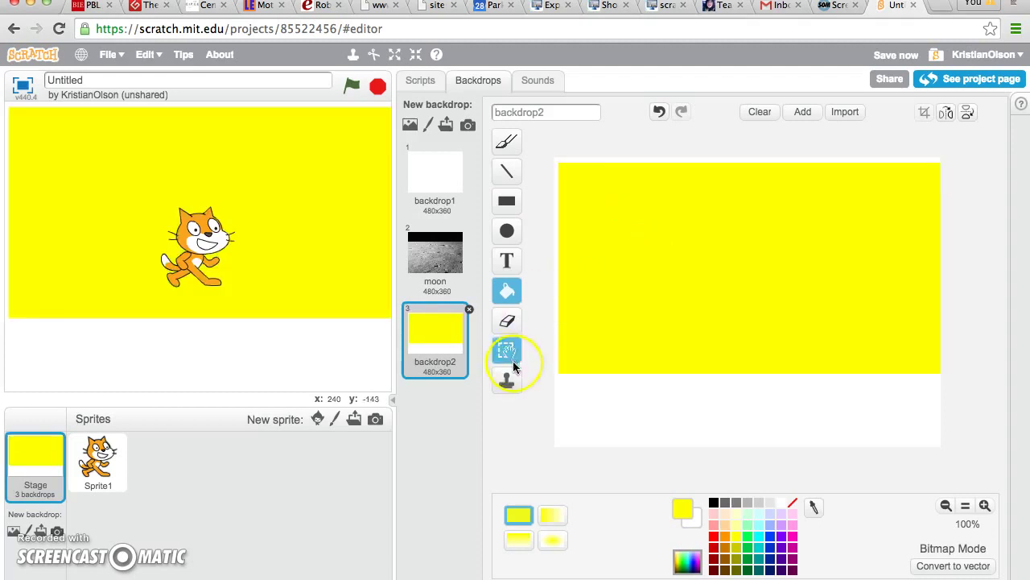
{"action": "left_click", "coordinate": [504, 204]}
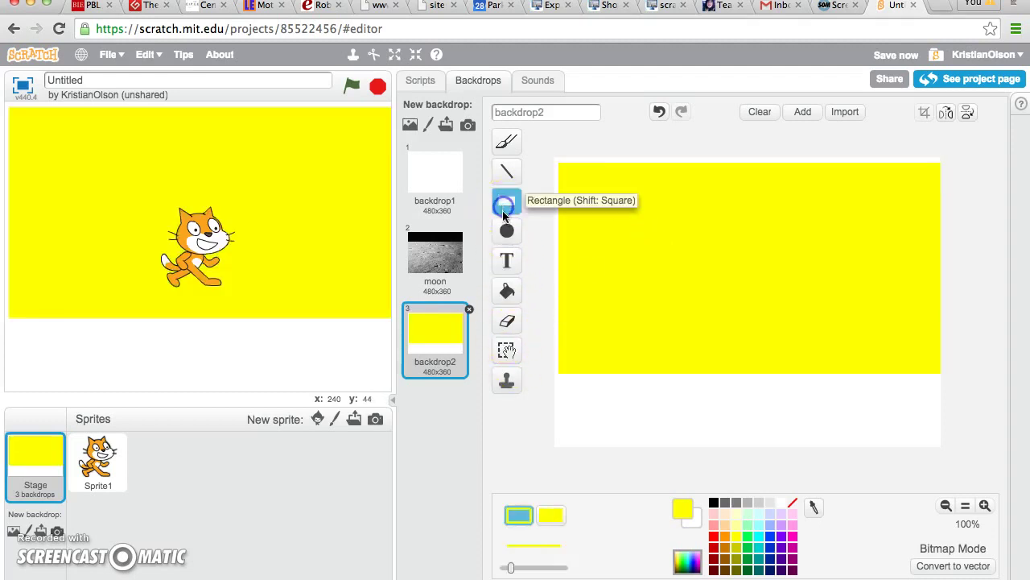
{"action": "left_click", "coordinate": [714, 503]}
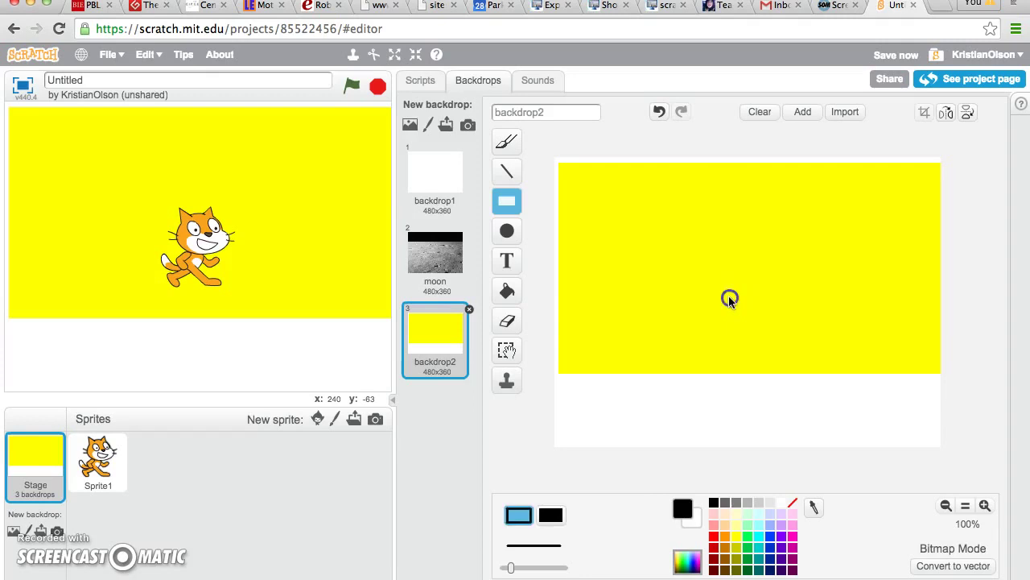
{"action": "left_click", "coordinate": [508, 291]}
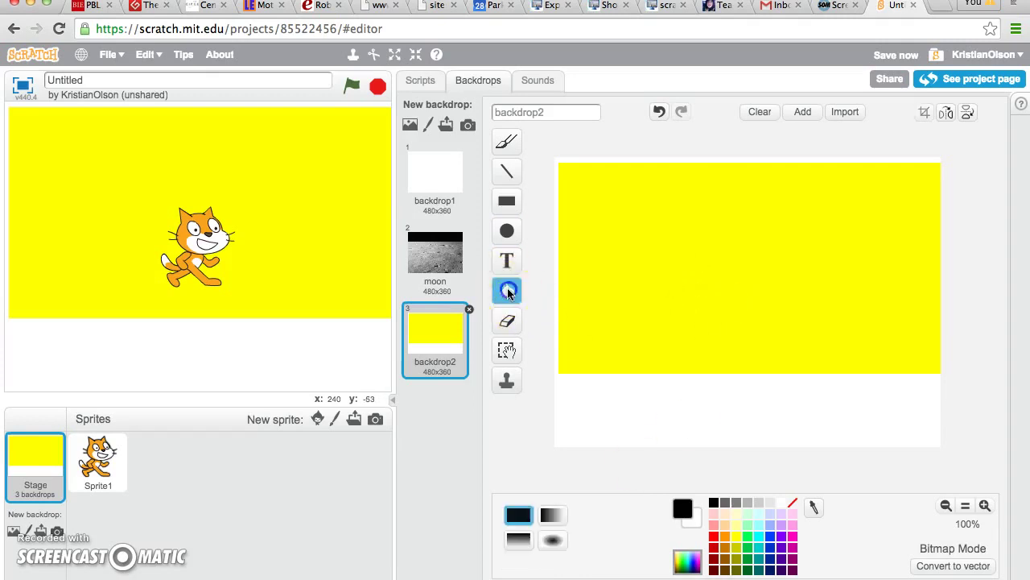
{"action": "left_click", "coordinate": [640, 280]}
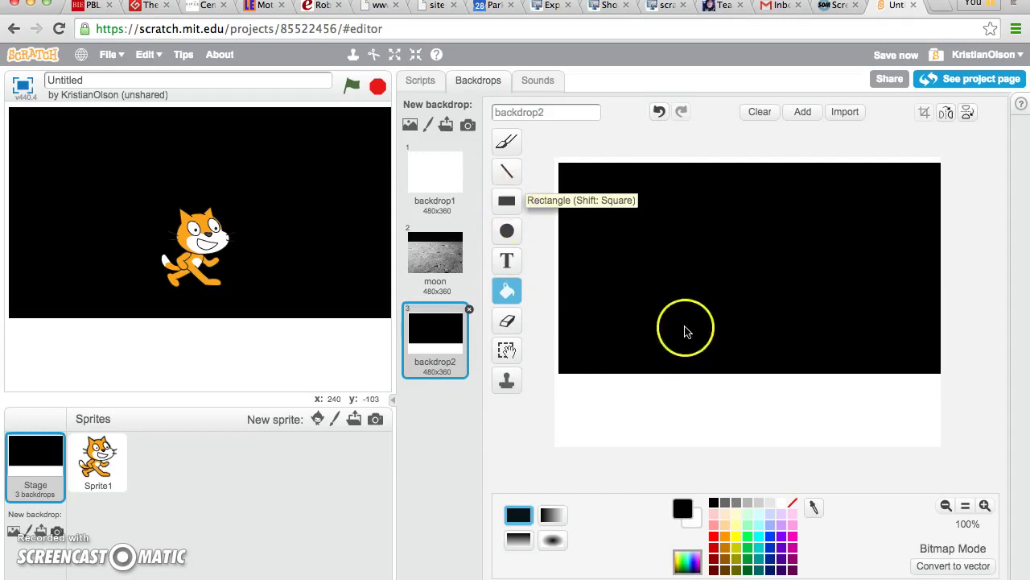
Draw two pale yellow five-pointed stars with the Brush tool, one on each side of the black sky.
{"action": "left_click", "coordinate": [506, 141]}
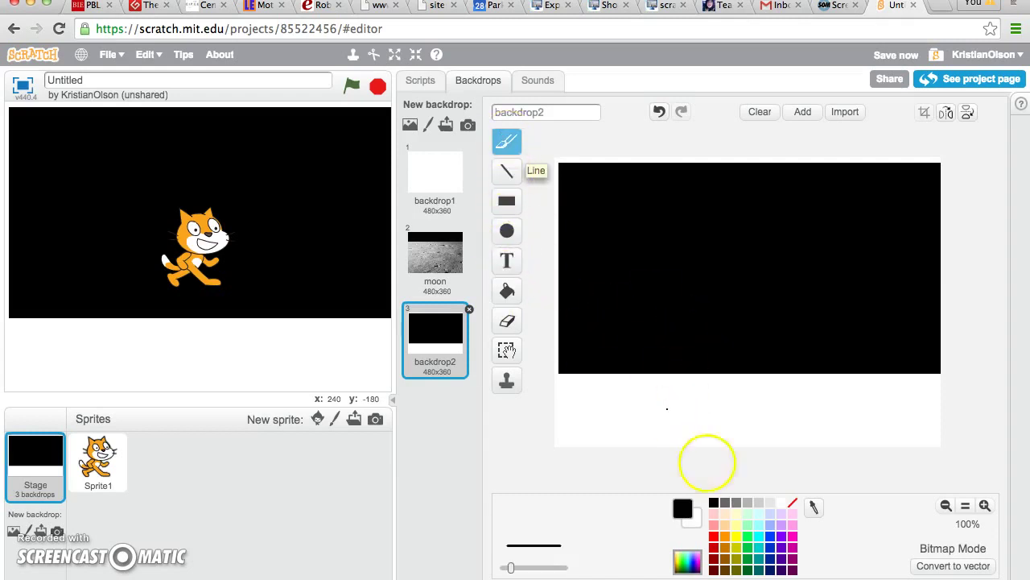
{"action": "left_click", "coordinate": [738, 524]}
{"action": "mouse_move", "coordinate": [658, 245]}
{"action": "left_mouse_down"}
{"action": "mouse_move", "coordinate": [637, 220]}
{"action": "mouse_move", "coordinate": [664, 215]}
{"action": "mouse_move", "coordinate": [602, 224]}
{"action": "mouse_move", "coordinate": [656, 248]}
{"action": "left_mouse_up"}
{"action": "mouse_move", "coordinate": [884, 235]}
{"action": "left_mouse_down"}
{"action": "mouse_move", "coordinate": [846, 218]}
{"action": "mouse_move", "coordinate": [875, 217]}
{"action": "mouse_move", "coordinate": [853, 208]}
{"action": "mouse_move", "coordinate": [845, 227]}
{"action": "mouse_move", "coordinate": [894, 240]}
{"action": "left_mouse_up"}
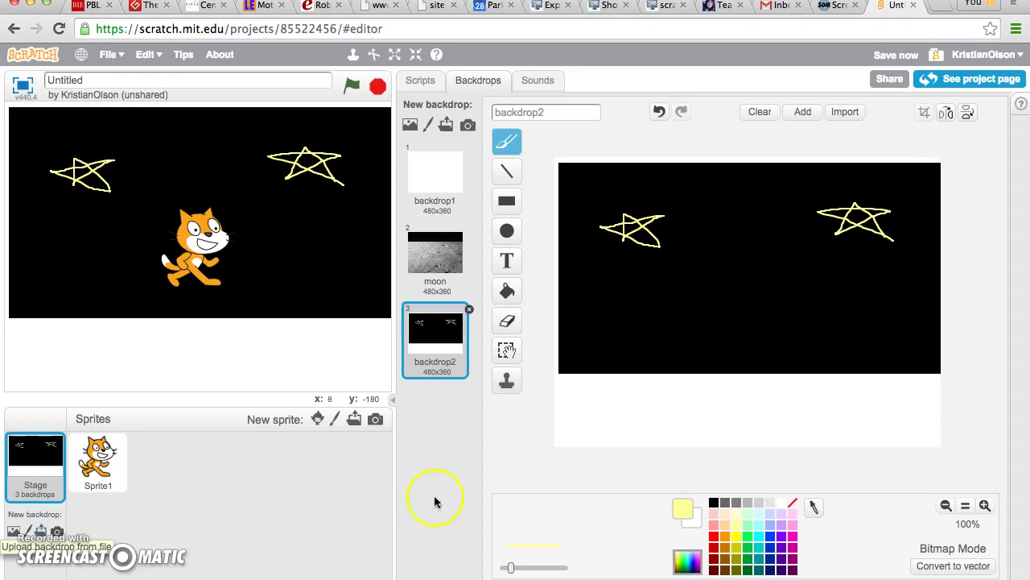
Open a new browser tab on the Google start page alongside the Scratch project.
{"action": "left_click", "coordinate": [937, 8]}
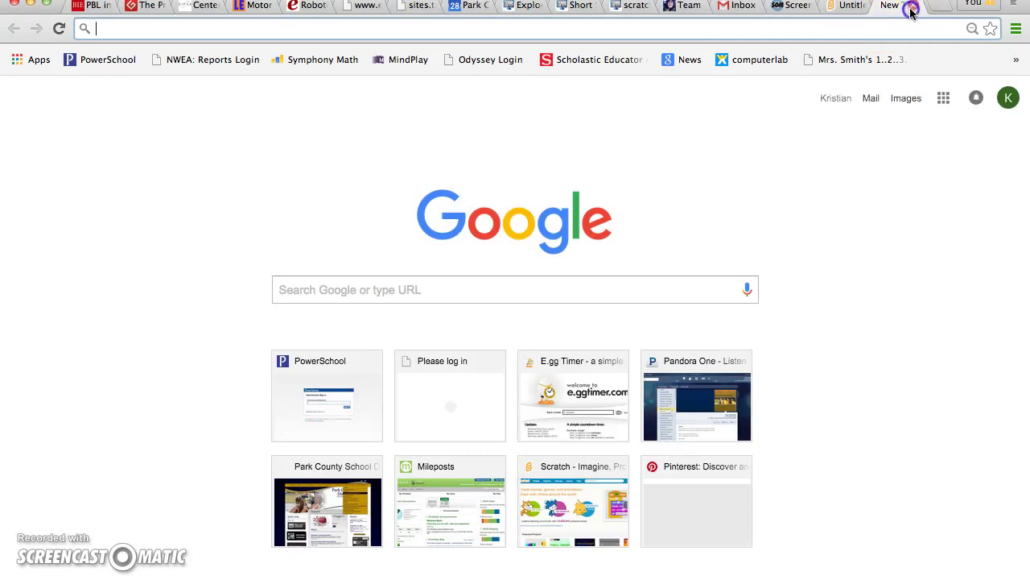
{"action": "left_click", "coordinate": [913, 6]}
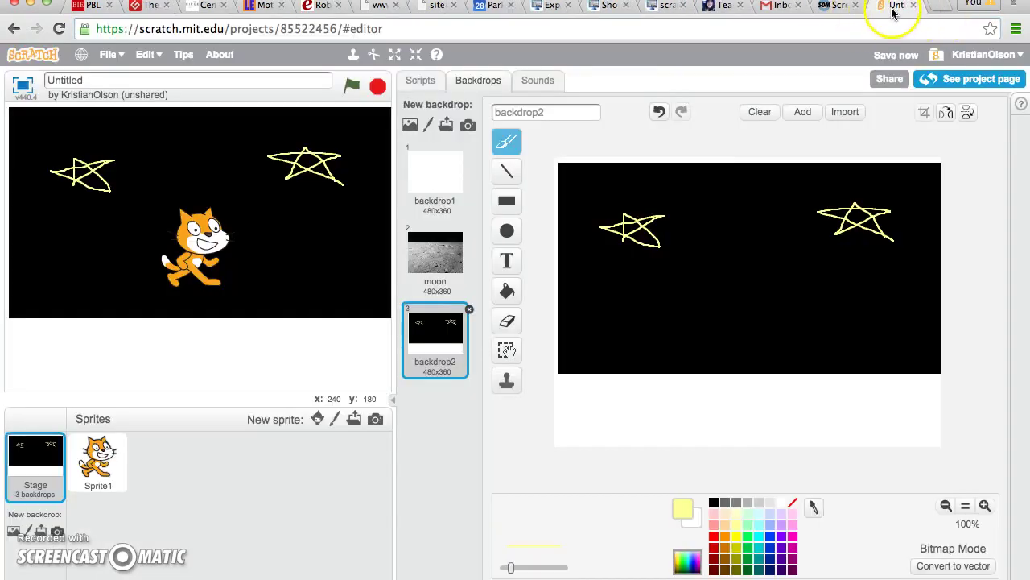
{"action": "left_click", "coordinate": [946, 11]}
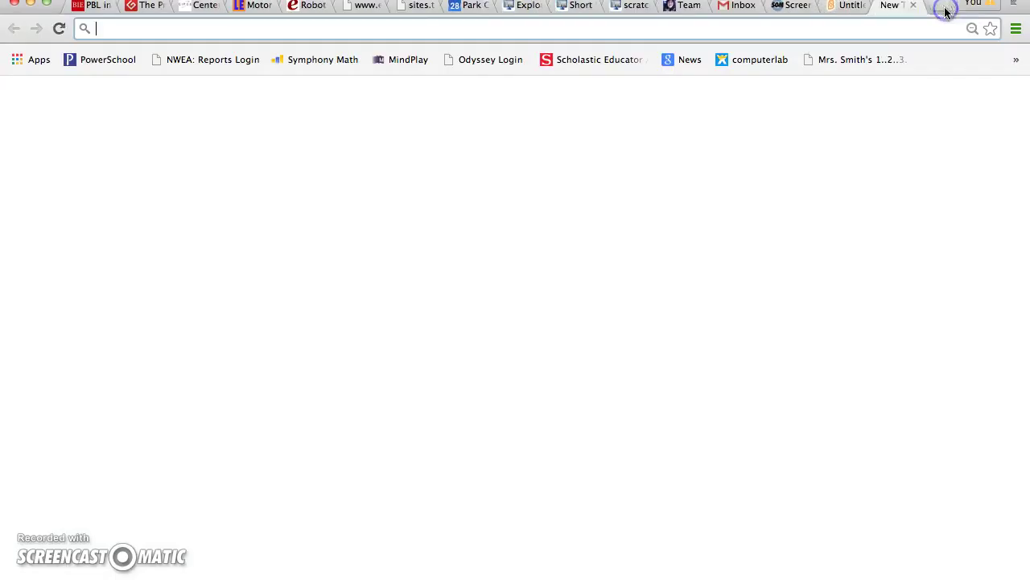
{"action": "left_click", "coordinate": [843, 8]}
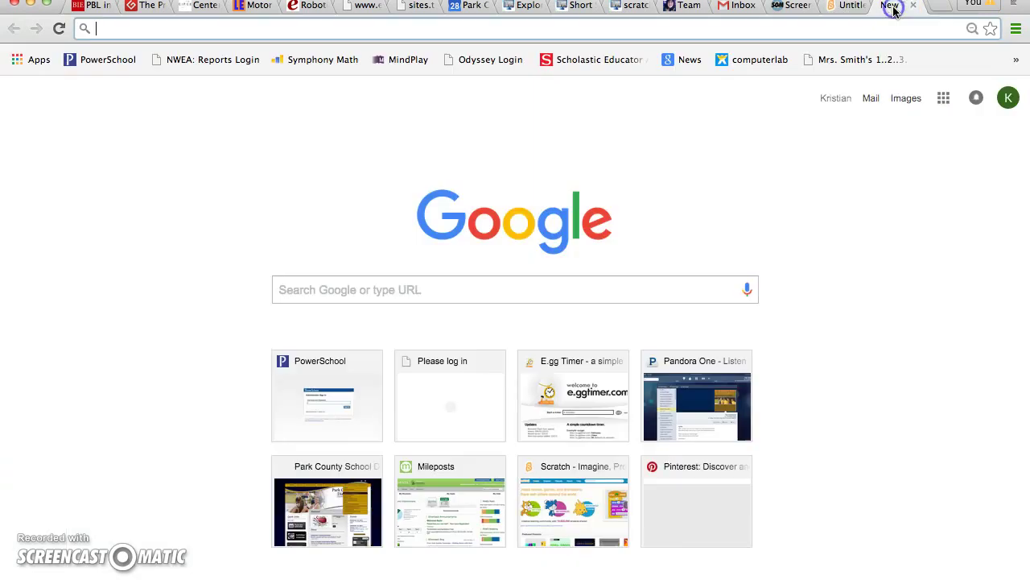
{"action": "left_click", "coordinate": [892, 8]}
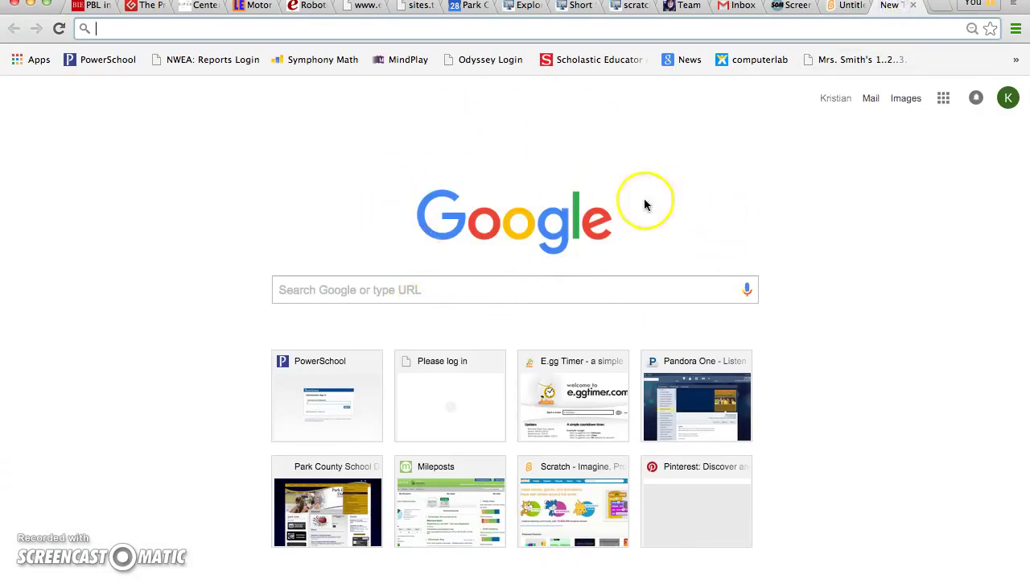
Search Google for "rocket ship" and look through the image results.
{"action": "left_click", "coordinate": [329, 288]}
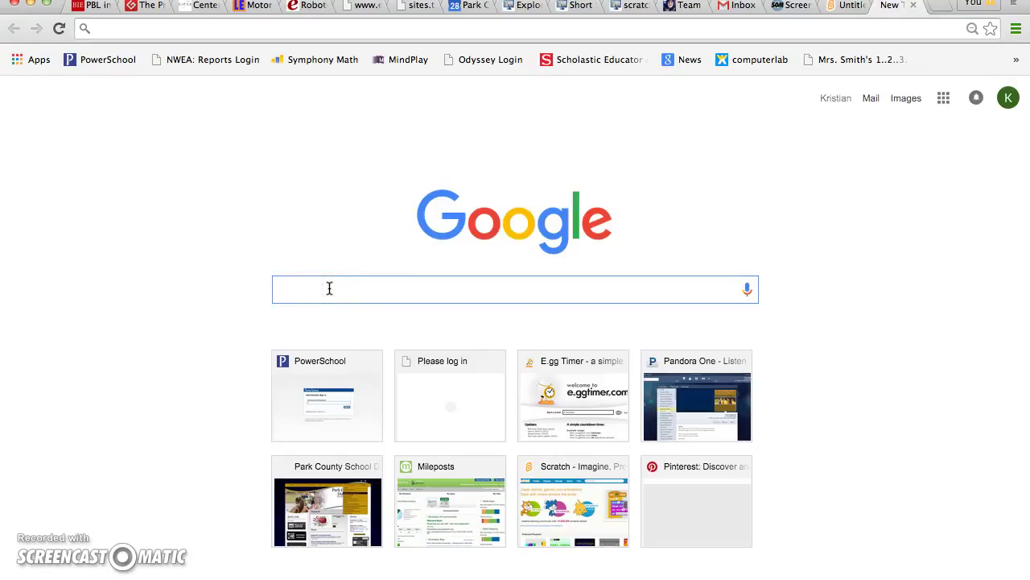
{"action": "type", "text": "rocket"}
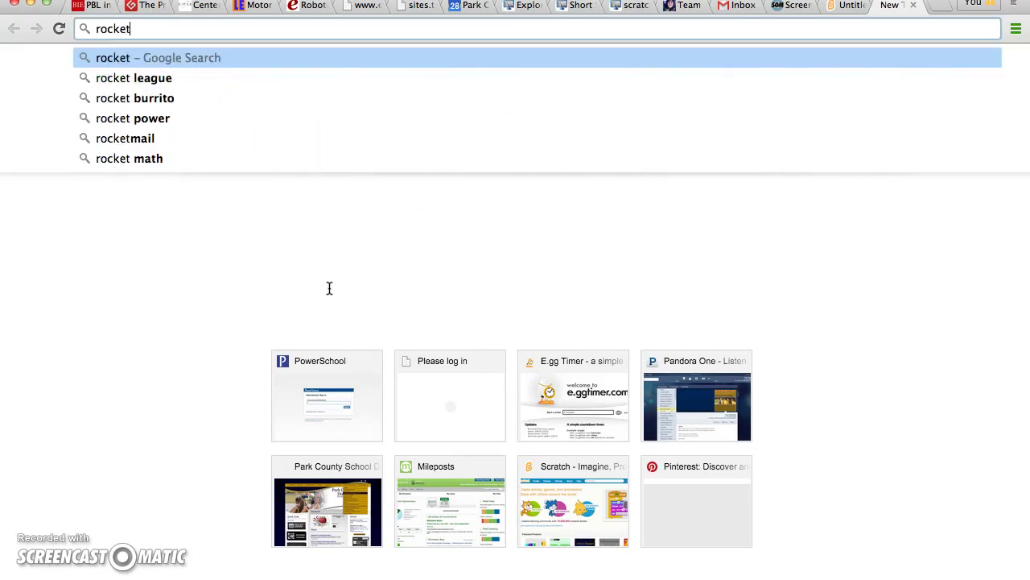
{"action": "type", "text": " ship"}
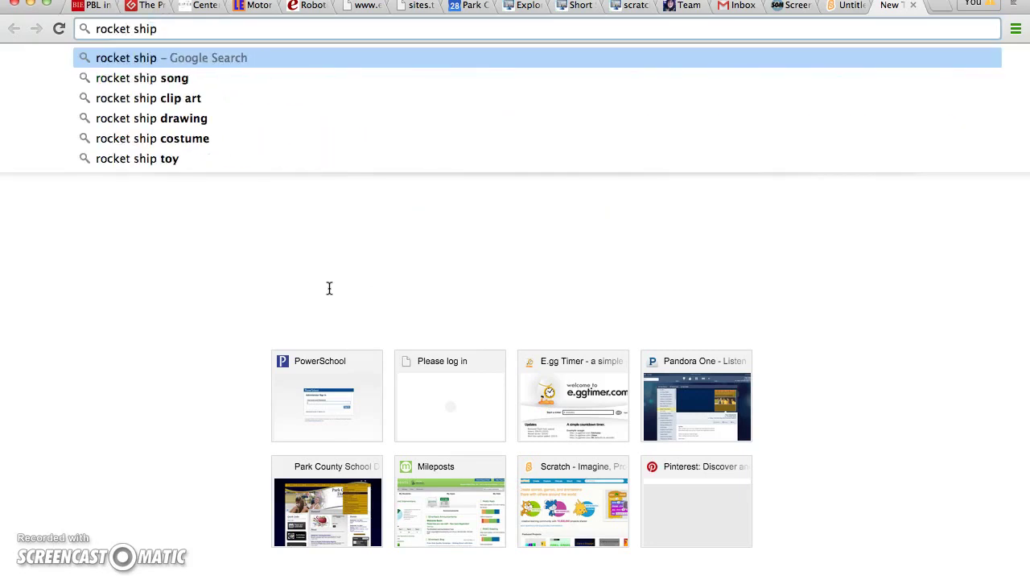
{"action": "key", "text": "Return"}
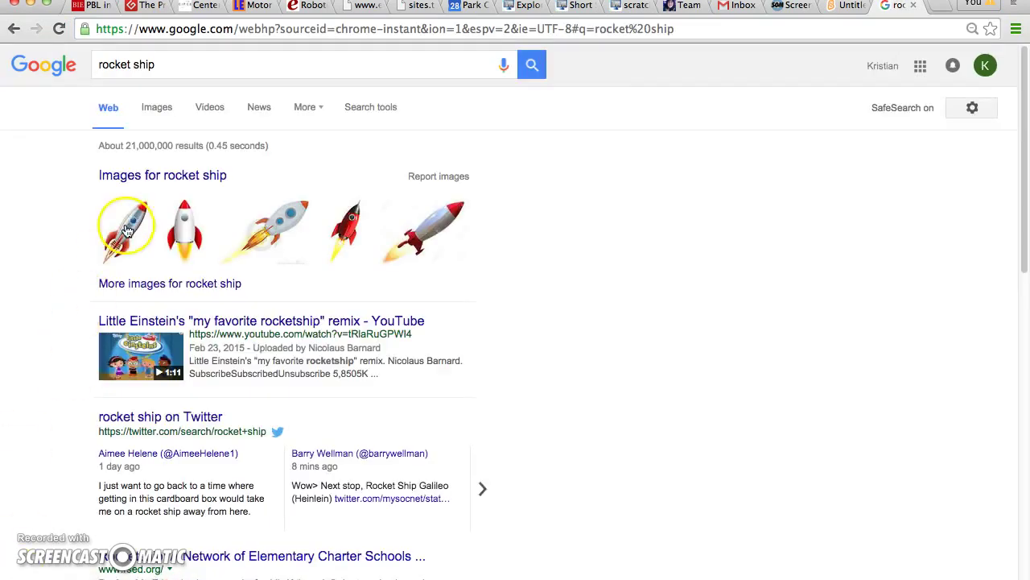
{"action": "left_click", "coordinate": [136, 175]}
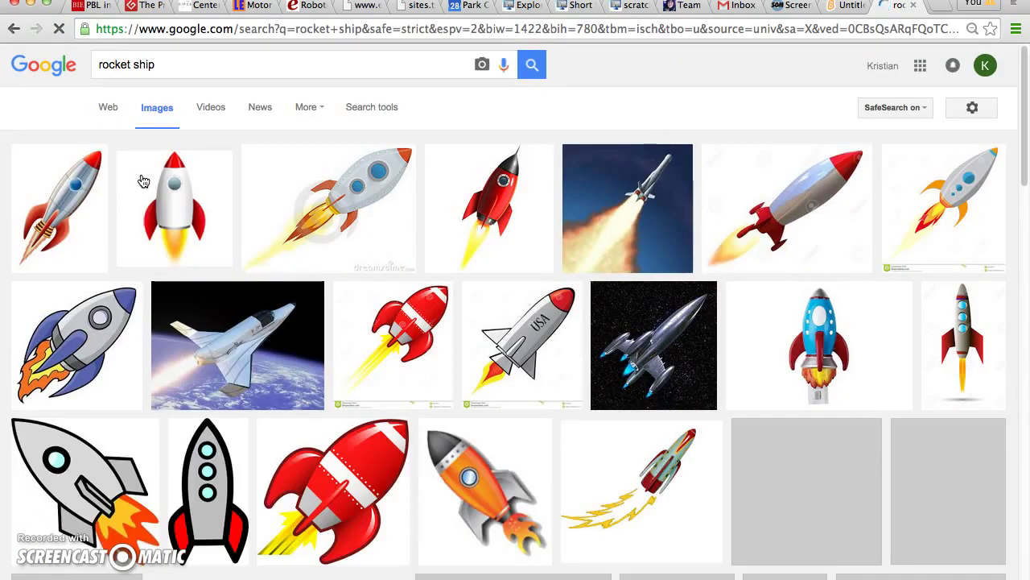
{"action": "scroll", "coordinate": [592, 314], "scroll_direction": "down", "scroll_amount": 10}
{"action": "scroll", "coordinate": [590, 325], "scroll_direction": "down", "scroll_amount": 10}
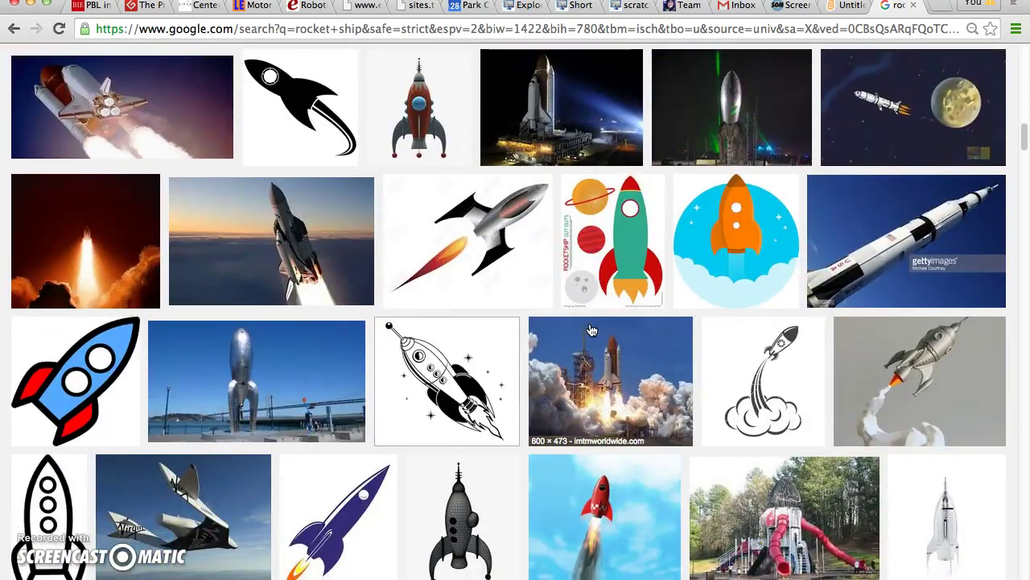
{"action": "scroll", "coordinate": [592, 330], "scroll_direction": "down", "scroll_amount": 5}
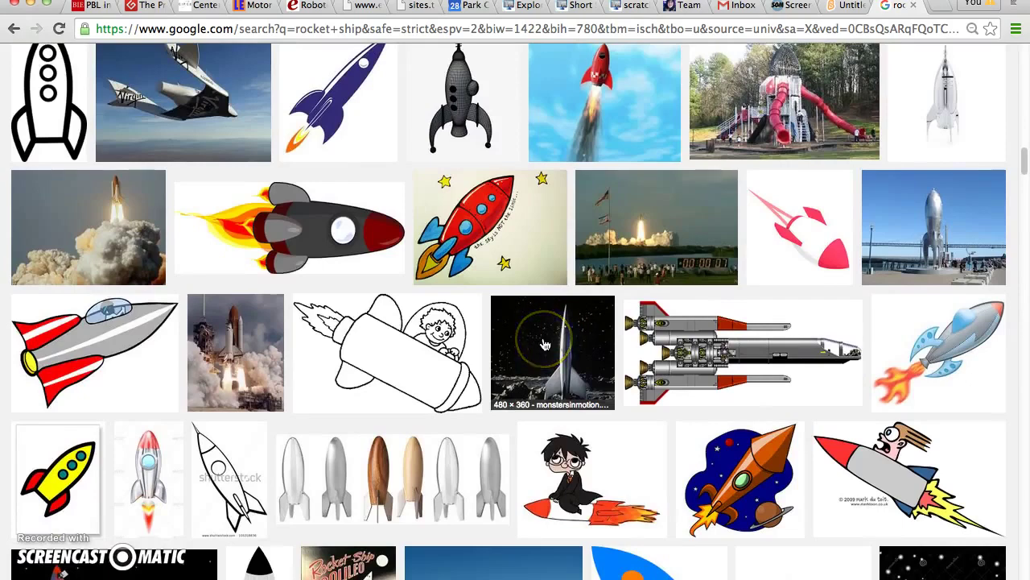
{"action": "scroll", "coordinate": [541, 346], "scroll_direction": "down", "scroll_amount": 7}
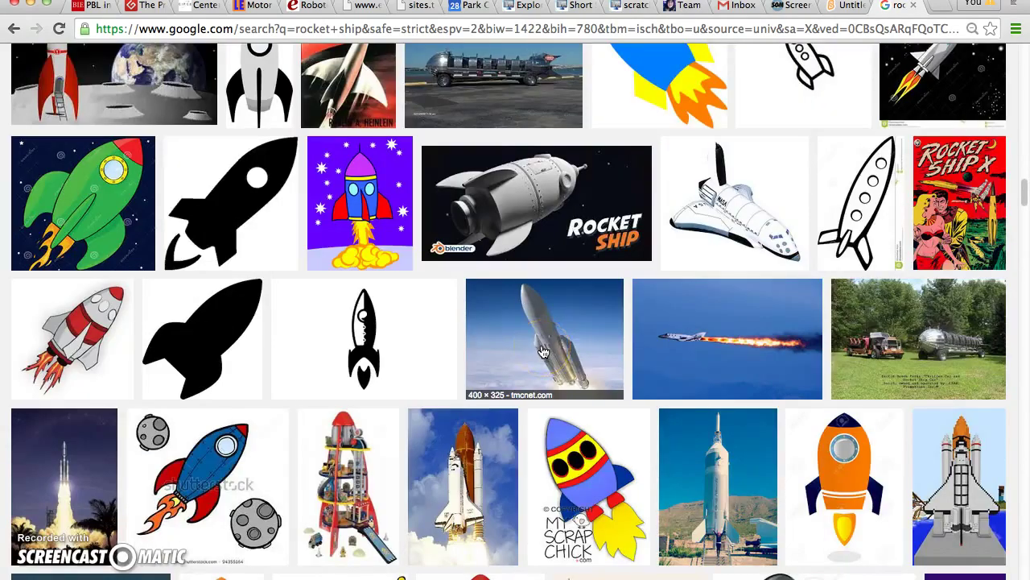
{"action": "scroll", "coordinate": [544, 351], "scroll_direction": "up", "scroll_amount": 20}
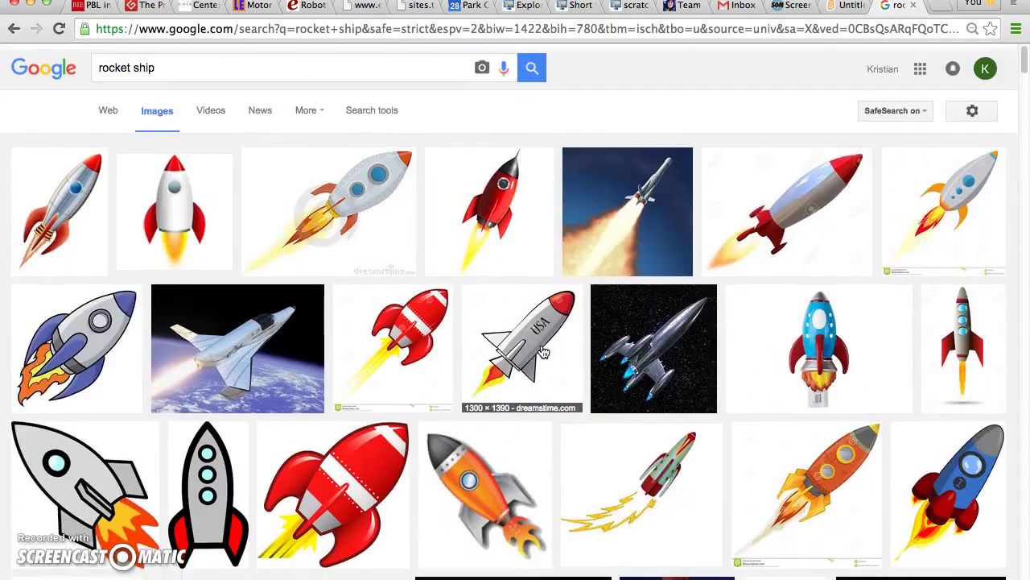
Replace the "rocket ship" image search with a search for "Copyright free space pictures", using the corrected spelling.
{"action": "left_click", "coordinate": [230, 65]}
{"action": "left_click", "coordinate": [221, 64]}
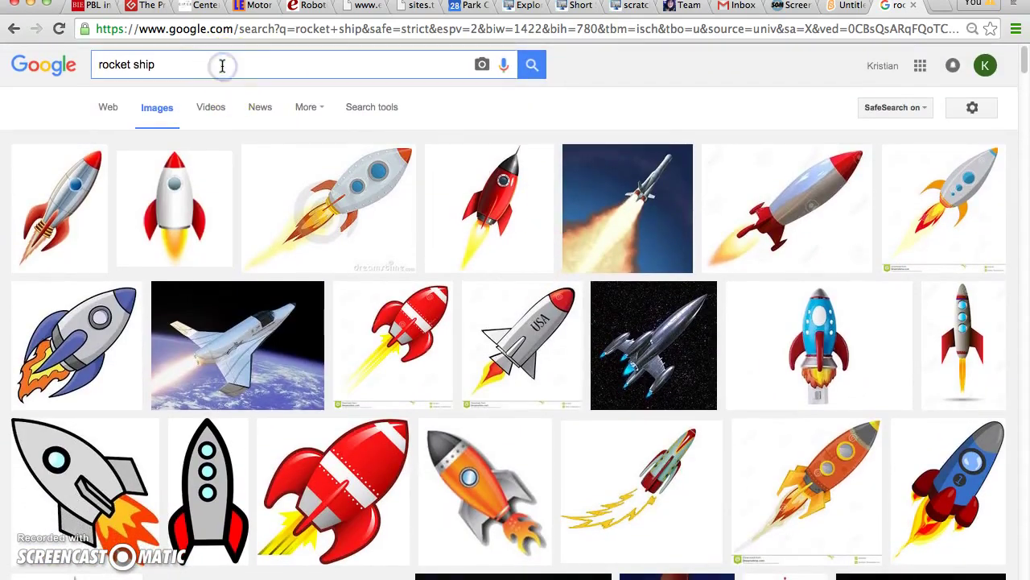
{"action": "left_click_drag", "start_coordinate": [222, 66], "coordinate": [93, 65]}
{"action": "key", "text": "BackSpace"}
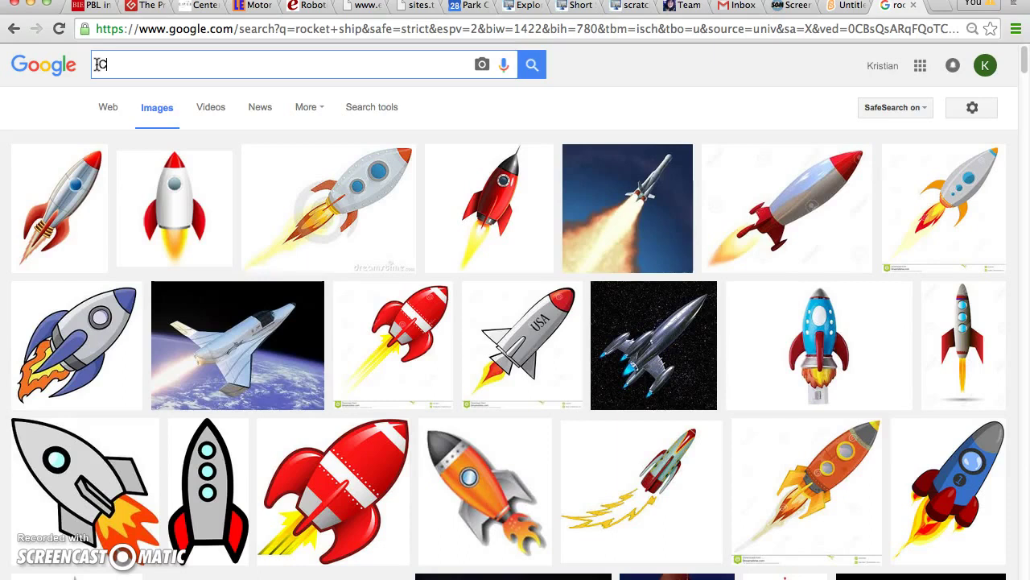
{"action": "type", "text": "opyright fre"}
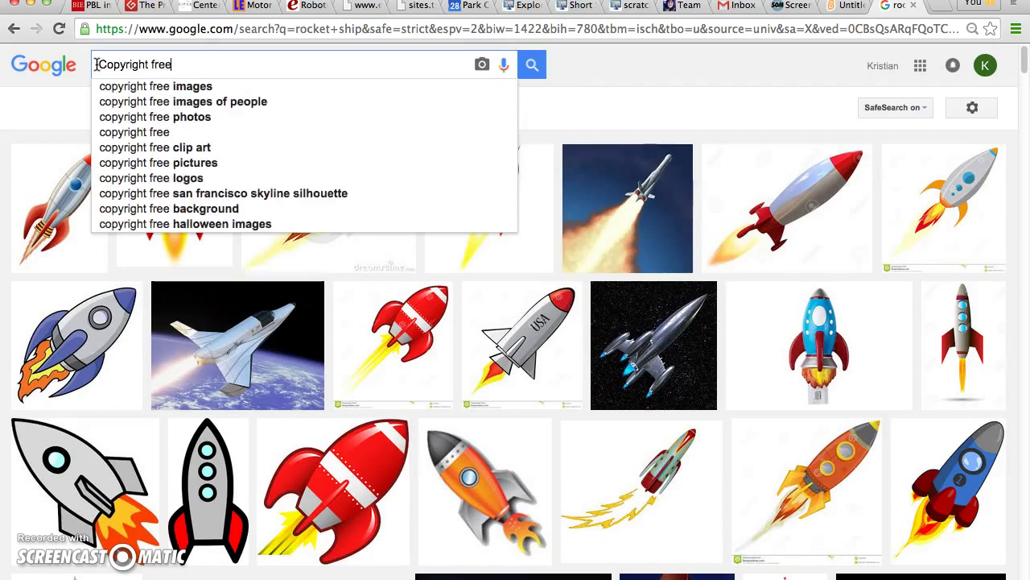
{"action": "type", "text": "e space"}
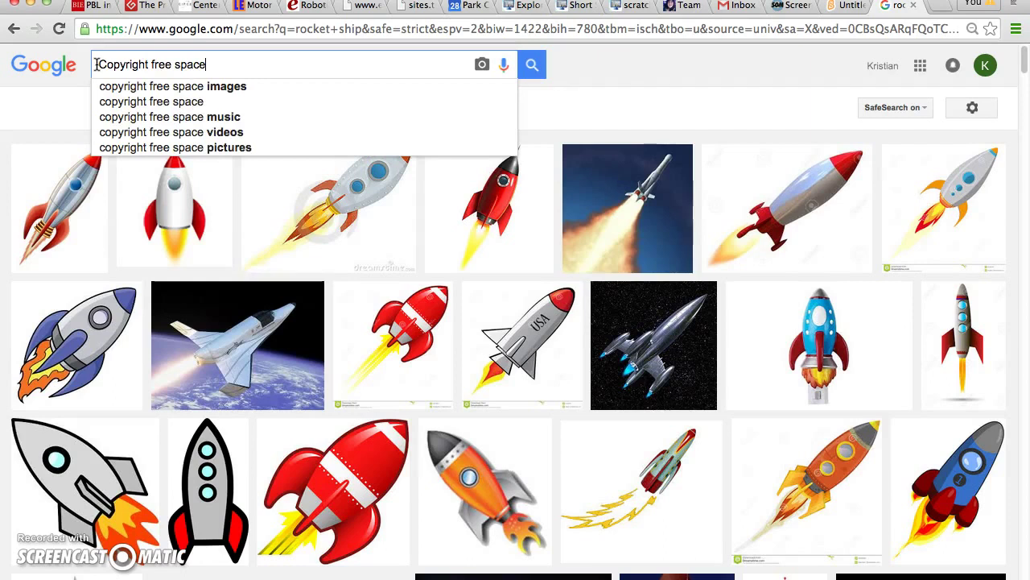
{"action": "type", "text": " pcitures"}
{"action": "key", "text": "Return"}
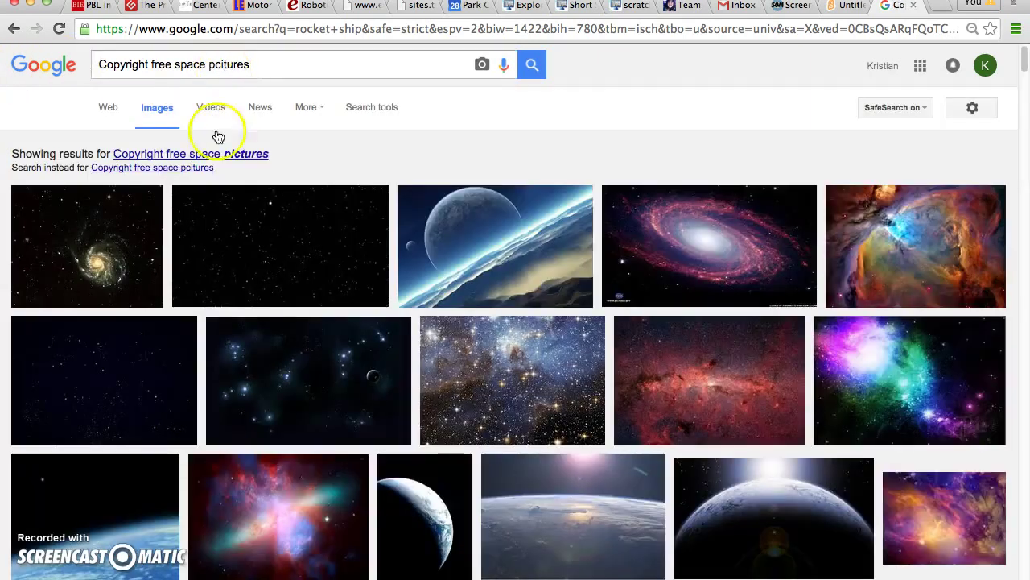
{"action": "left_click", "coordinate": [247, 154]}
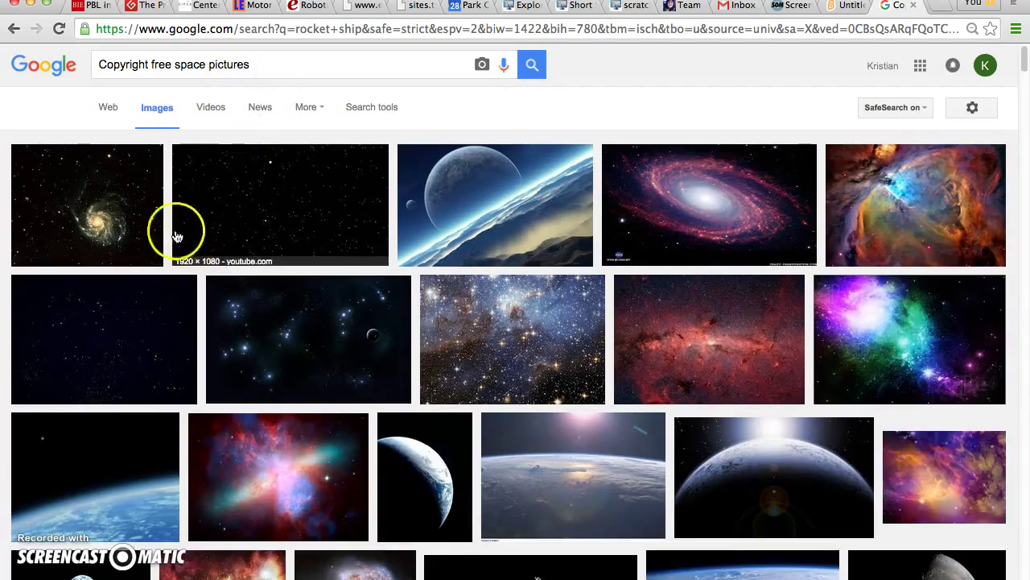
Preview the first few space pictures and open galaxy-deep-in-space.jpg at full size.
{"action": "left_click", "coordinate": [60, 210]}
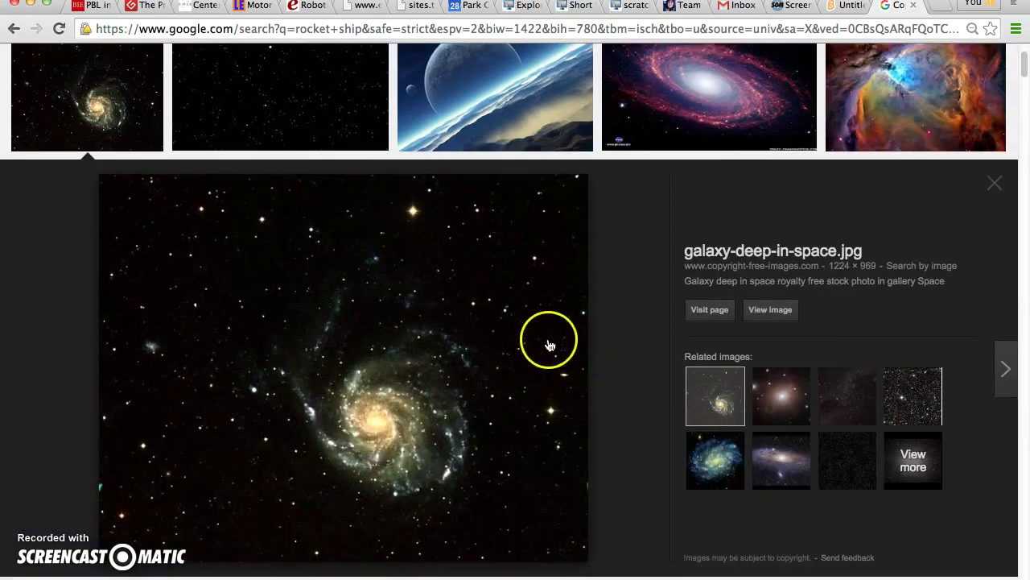
{"action": "left_click", "coordinate": [283, 74]}
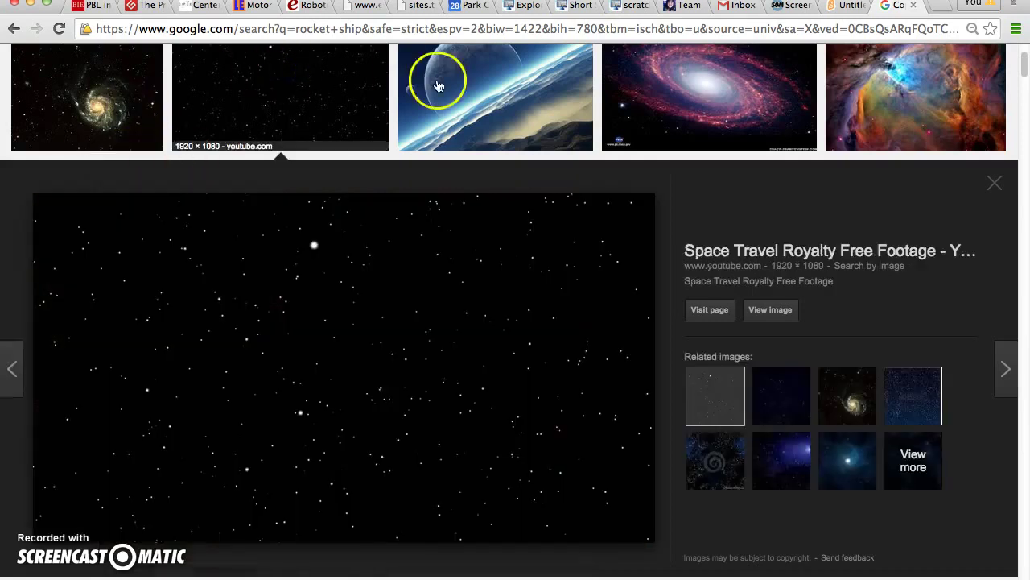
{"action": "left_click", "coordinate": [405, 84]}
{"action": "left_click", "coordinate": [112, 91]}
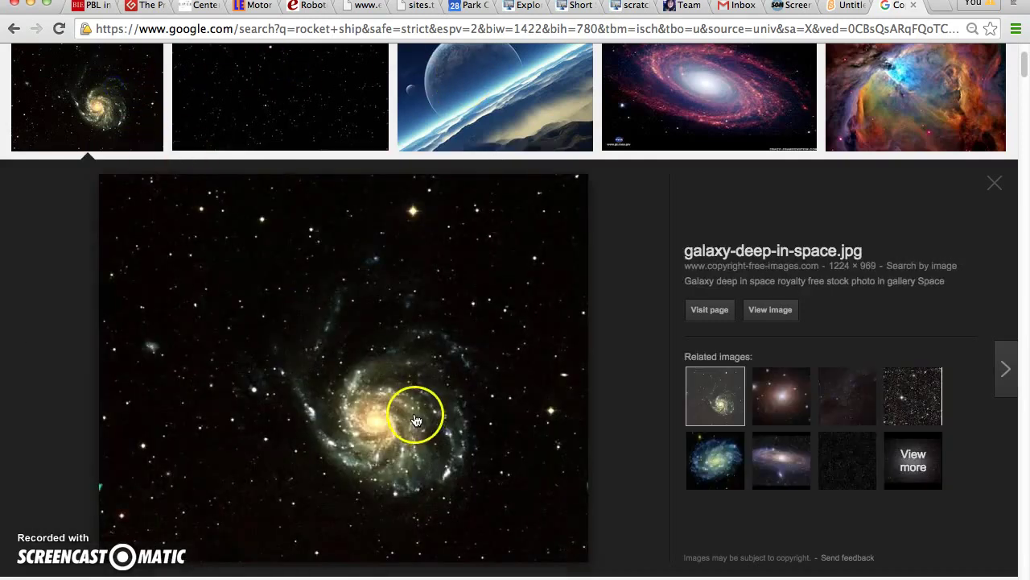
{"action": "left_click", "coordinate": [779, 317]}
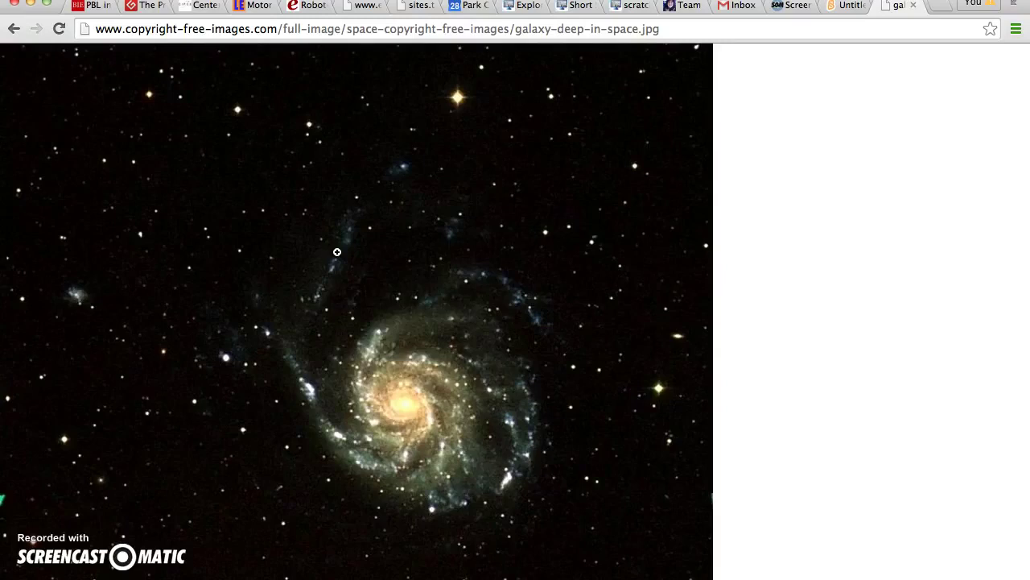
Save the full-size galaxy image to the Desktop under the name galaxy-deep-in-space.
{"action": "right_click", "coordinate": [338, 252]}
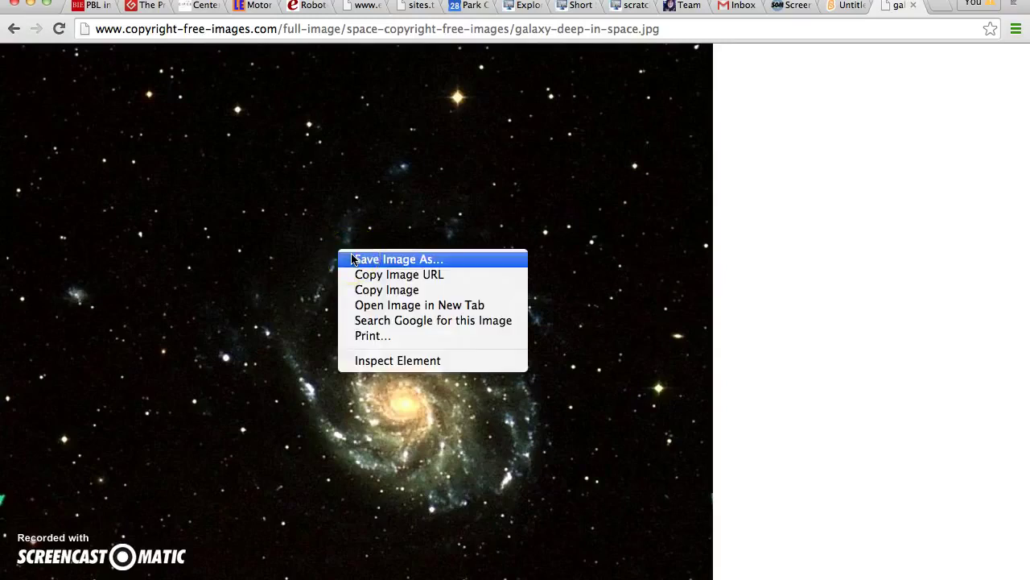
{"action": "left_click", "coordinate": [352, 258]}
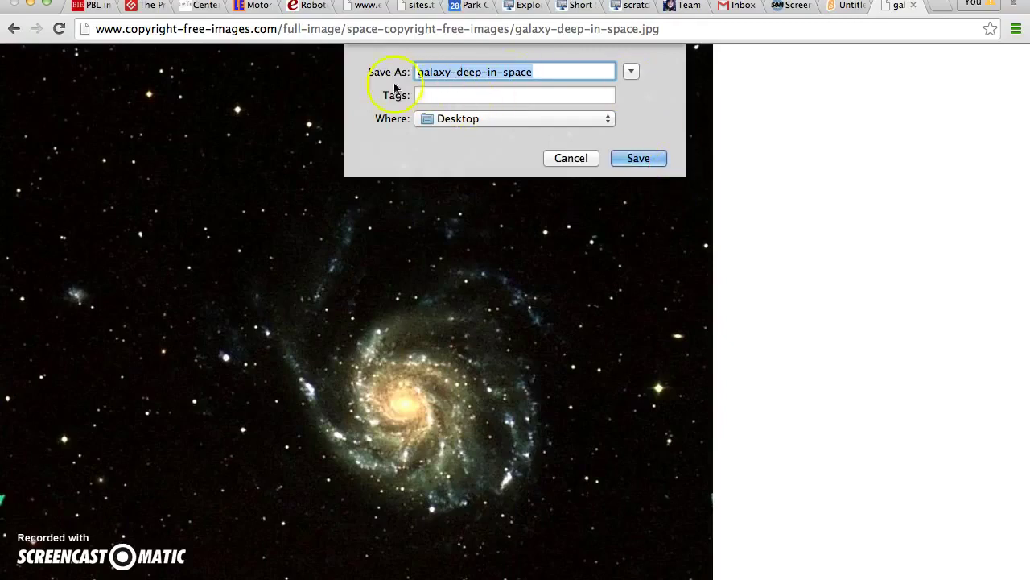
{"action": "left_click", "coordinate": [544, 71]}
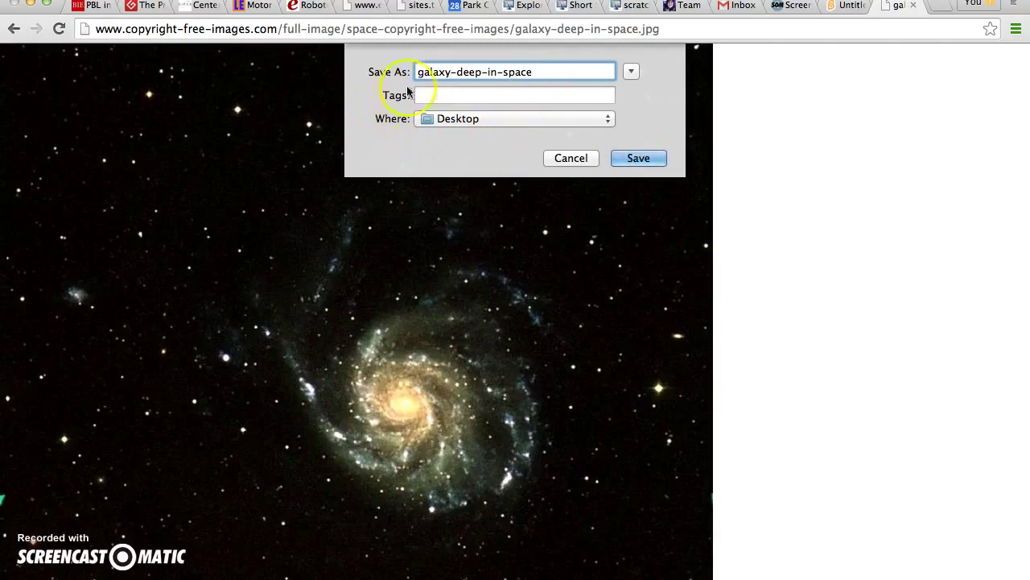
{"action": "left_click", "coordinate": [647, 157]}
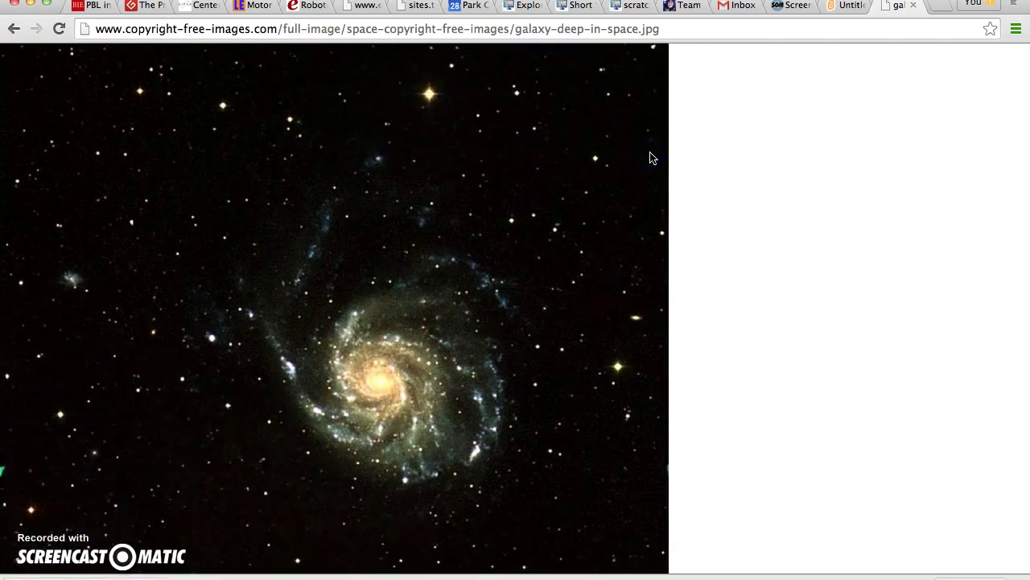
Return to the Scratch project and upload galaxy-deep-in-space.jpg from the Desktop as a new stage backdrop.
{"action": "left_click", "coordinate": [841, 7]}
{"action": "left_click", "coordinate": [226, 303]}
{"action": "left_click", "coordinate": [16, 557]}
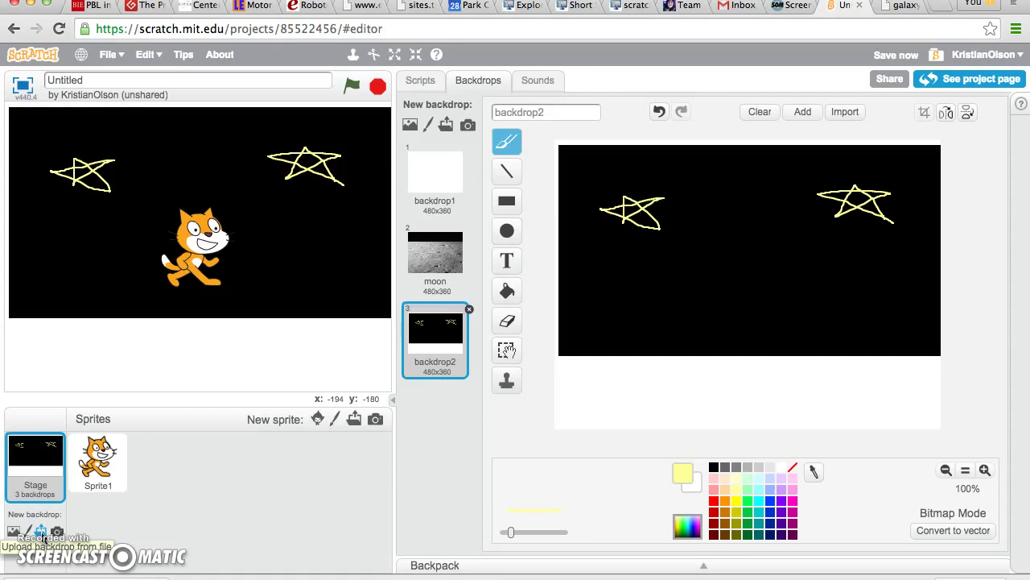
{"action": "left_click", "coordinate": [40, 532]}
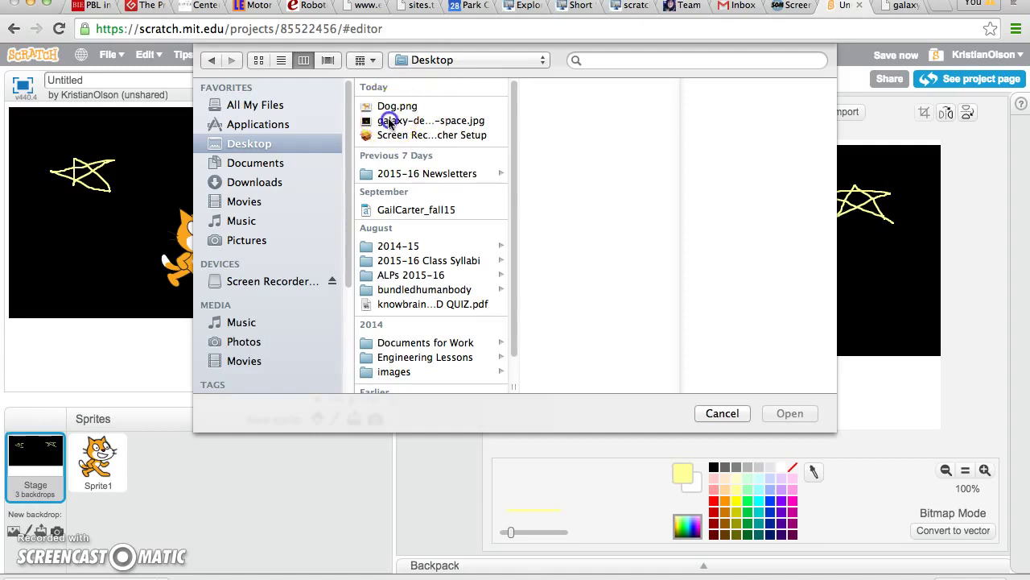
{"action": "left_click", "coordinate": [389, 121]}
{"action": "left_click", "coordinate": [783, 414]}
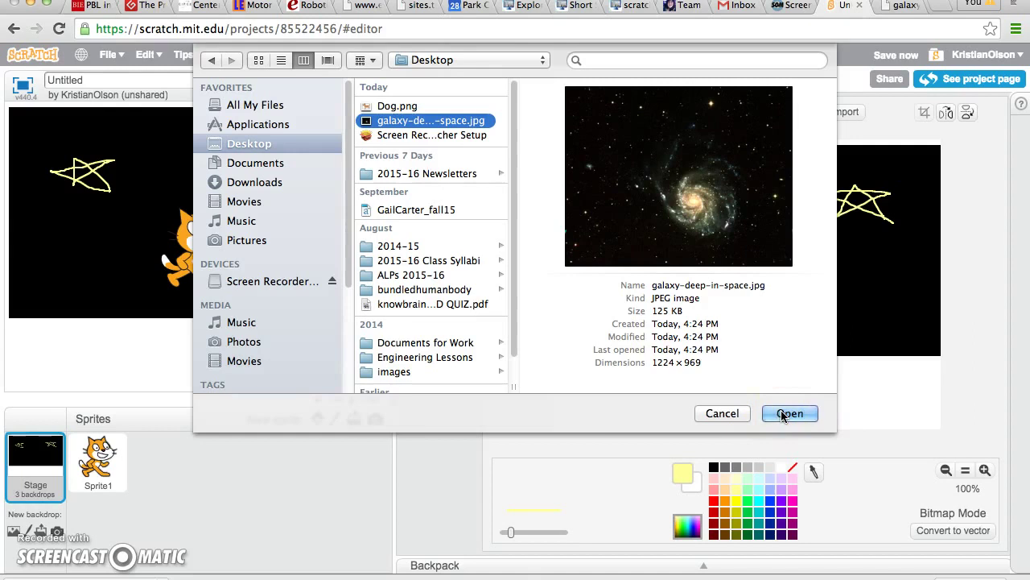
{"action": "left_click", "coordinate": [783, 414]}
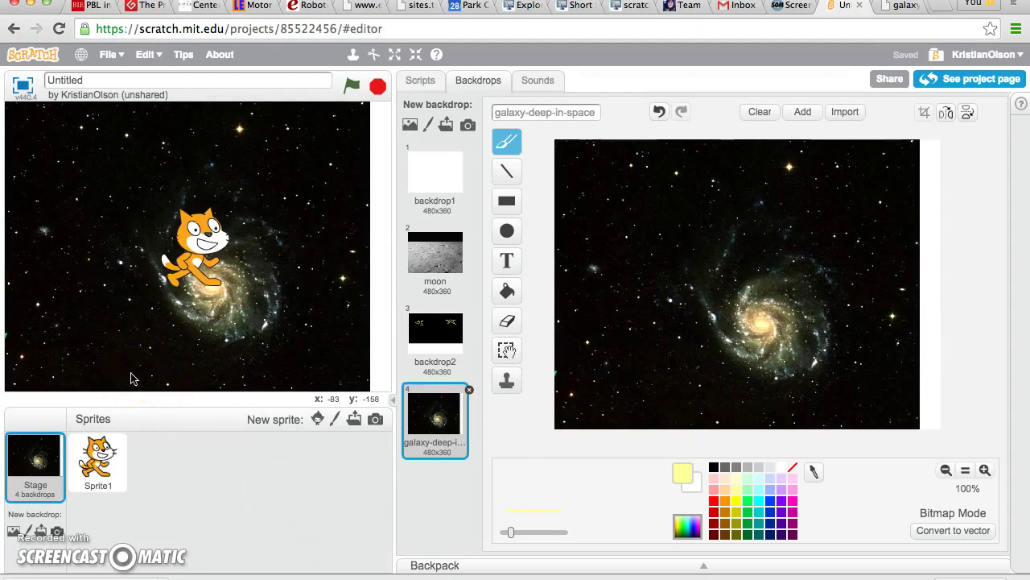
View each backdrop on the stage in turn, from the blank backdrop1 through moon and backdrop2 to the galaxy picture.
{"action": "left_click", "coordinate": [449, 184]}
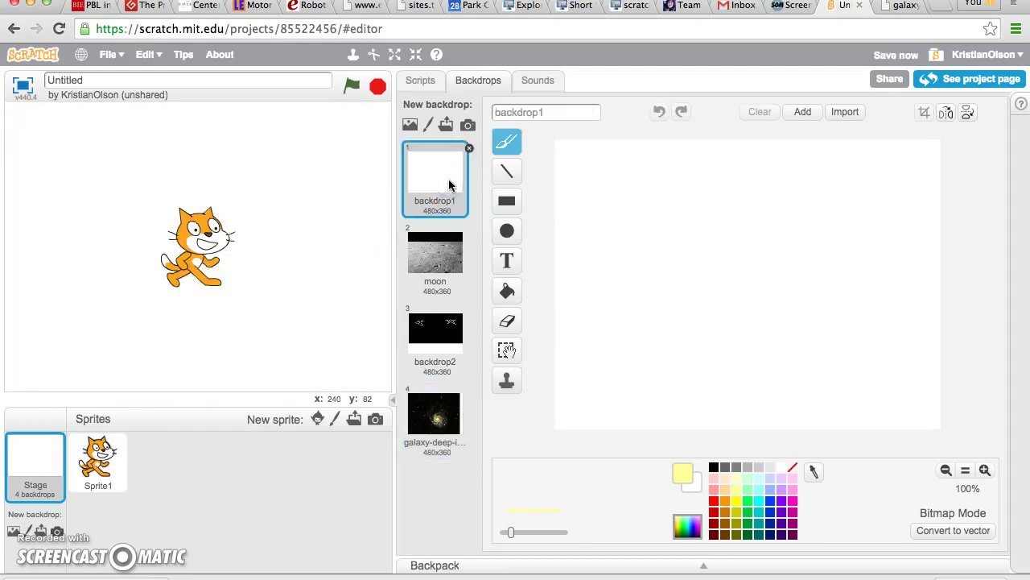
{"action": "left_click", "coordinate": [433, 251]}
{"action": "left_click", "coordinate": [435, 325]}
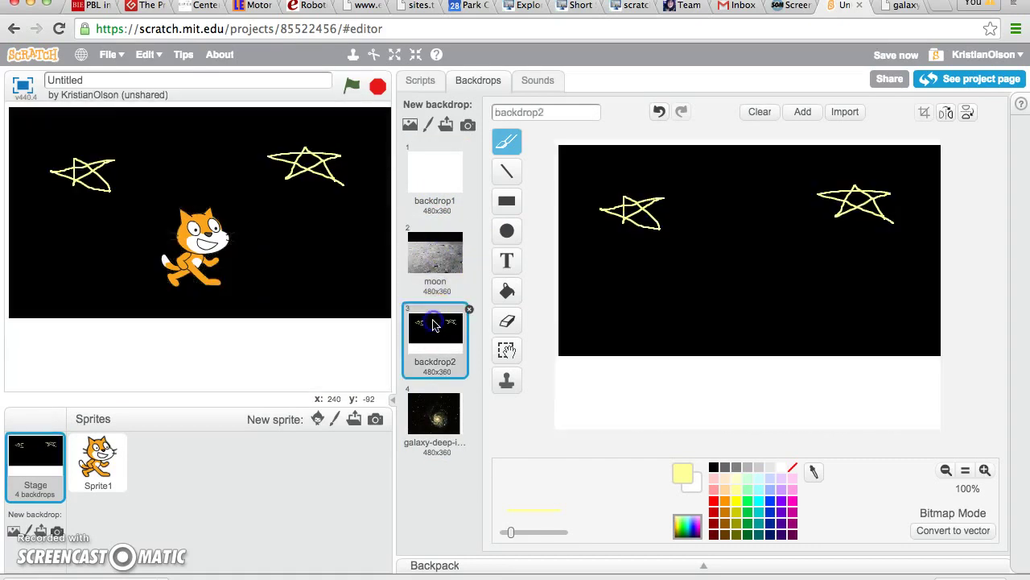
{"action": "left_click", "coordinate": [427, 408]}
{"action": "left_click", "coordinate": [430, 420]}
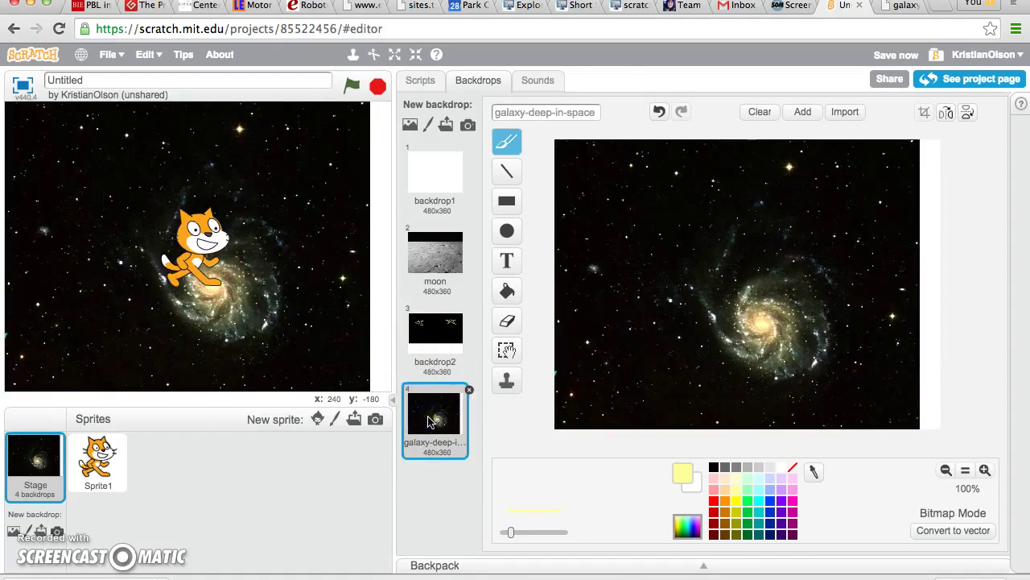